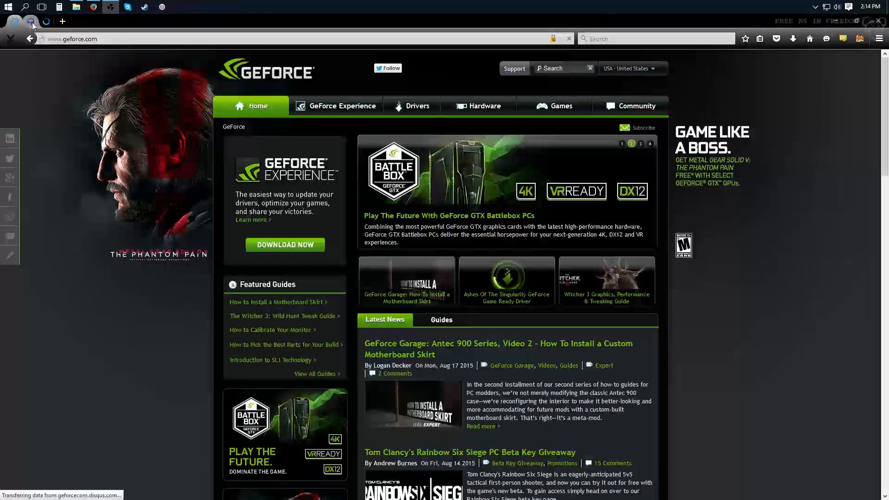
- Open the version 15.4.0.0 download link on Guru3D's Display Driver Uninstaller page, and close that page
key("ctrl+Tab")
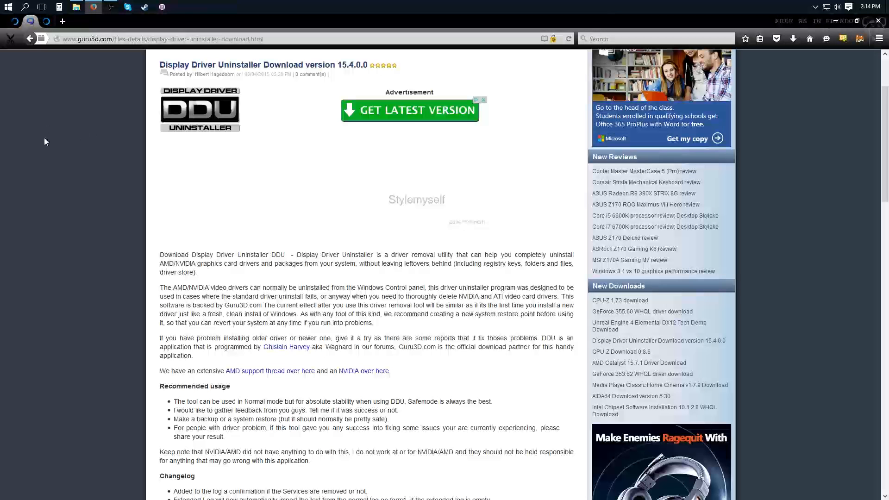
scroll(45, 138, "up", 3)
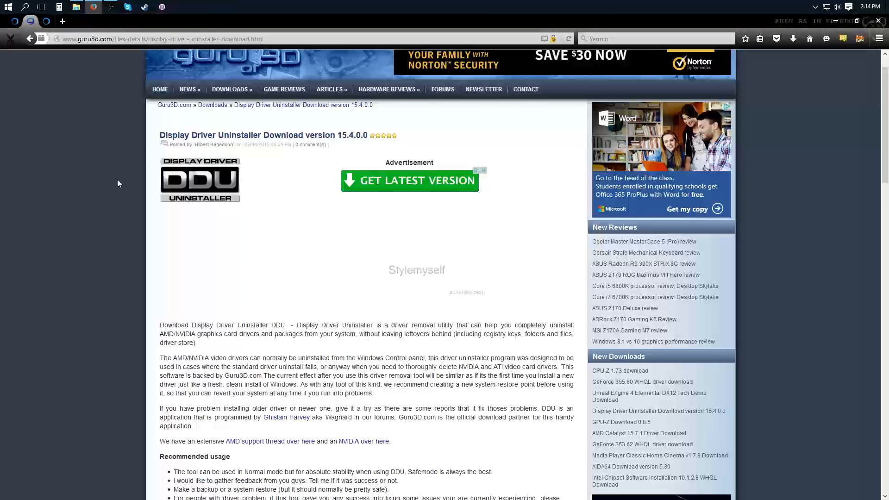
scroll(92, 182, "down", 7)
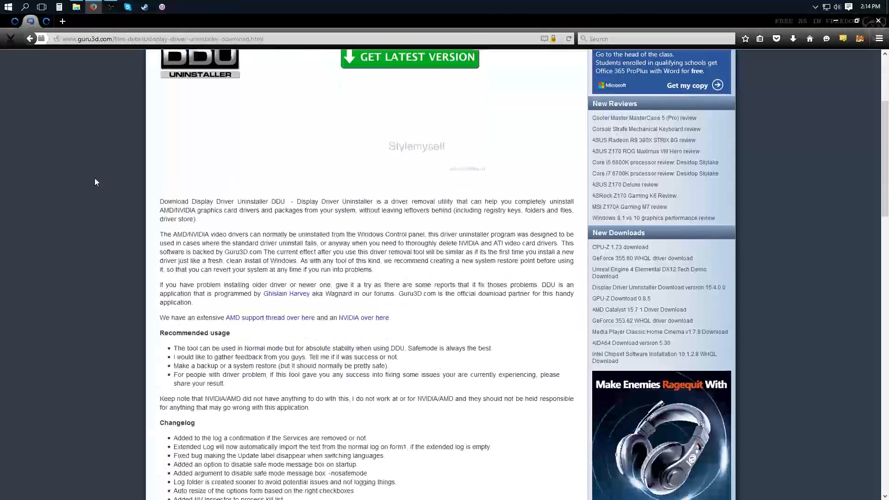
scroll(96, 175, "down", 9)
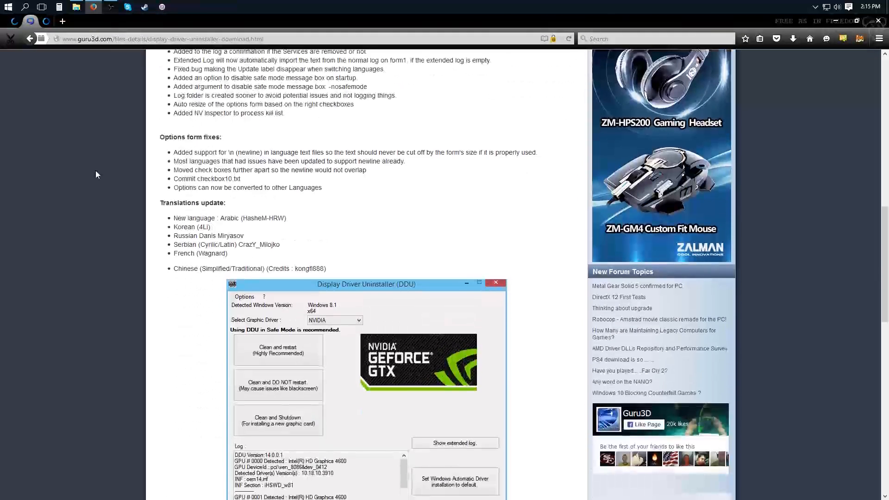
scroll(101, 168, "down", 6)
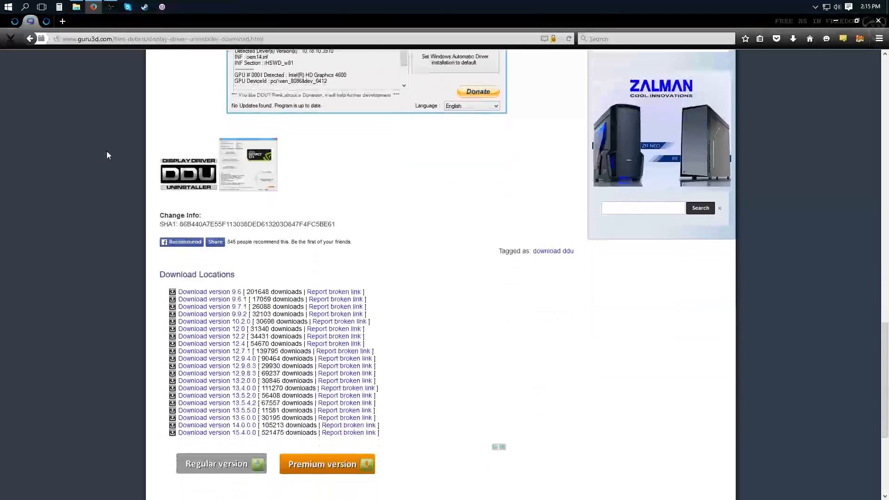
left_click(206, 364)
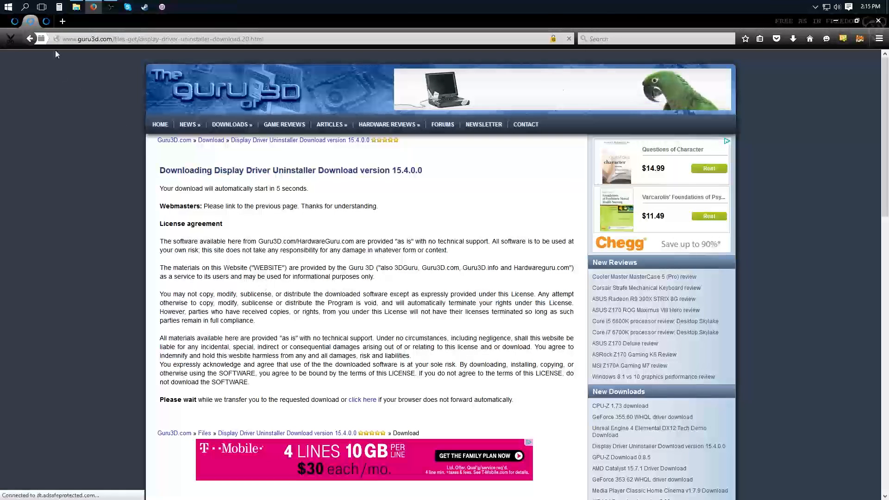
right_click(32, 22)
left_click(60, 86)
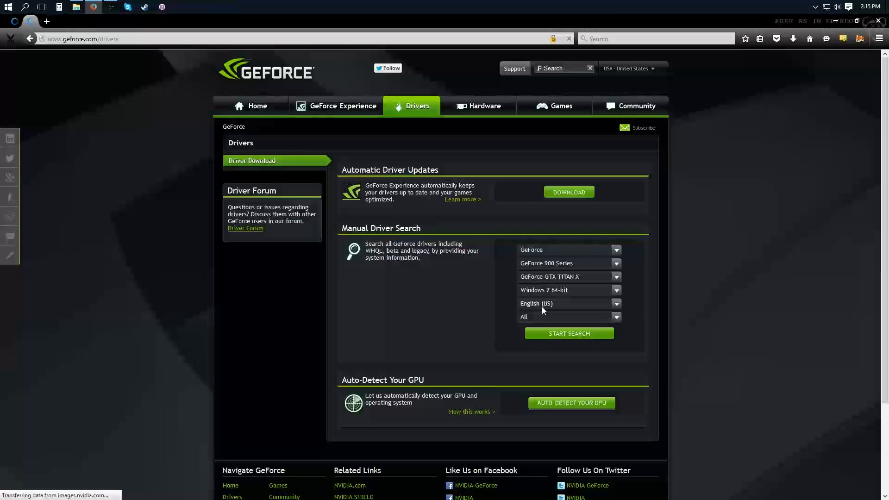
- Search for Recommended/Certified drivers for the GeForce 700 Series, GeForce GTX 770, on Windows 10 64-bit
left_click(548, 263)
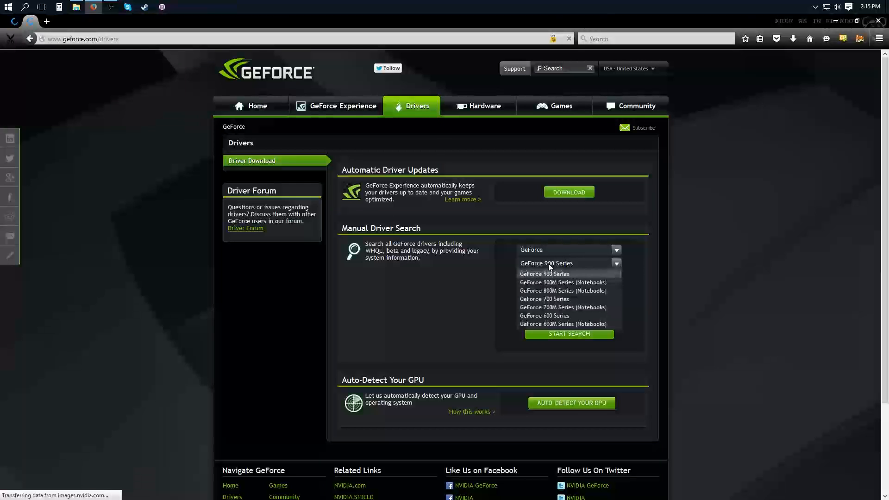
left_click(552, 296)
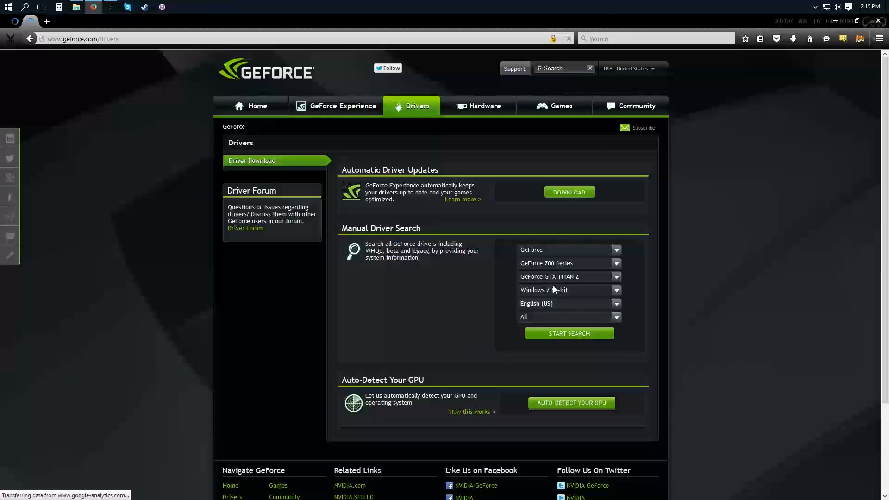
left_click(555, 277)
left_click(552, 329)
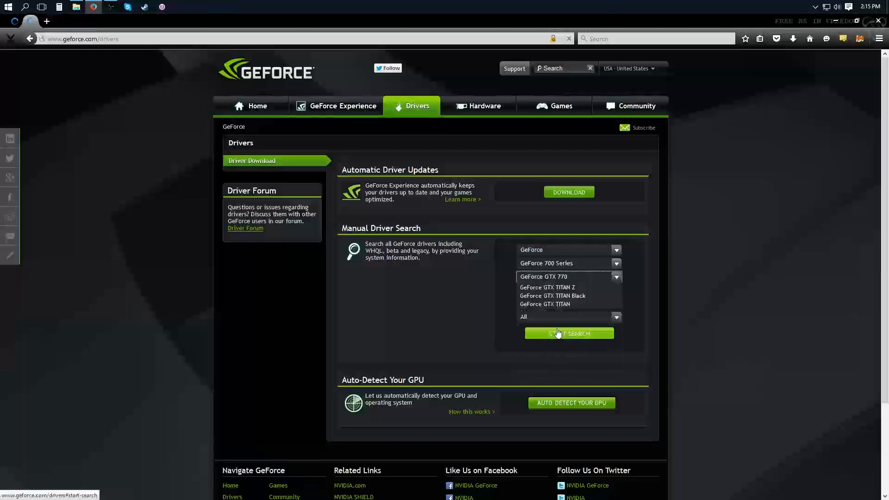
left_click(557, 291)
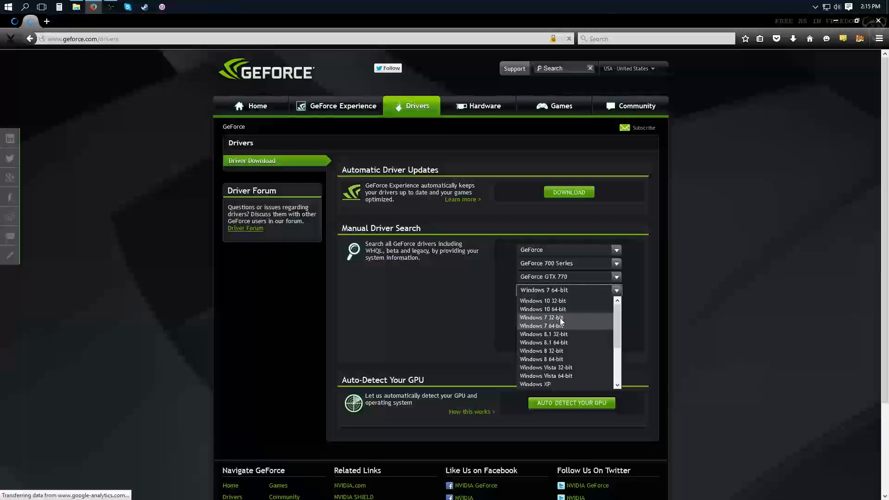
left_click(558, 311)
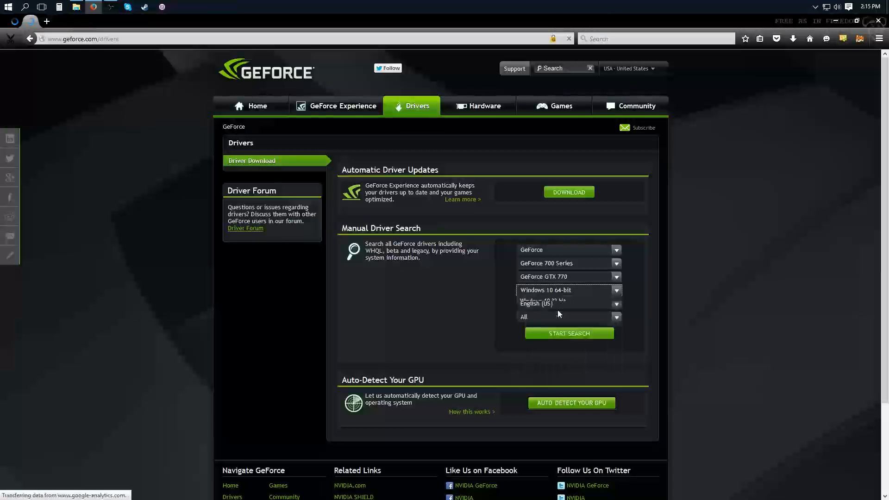
left_click(563, 316)
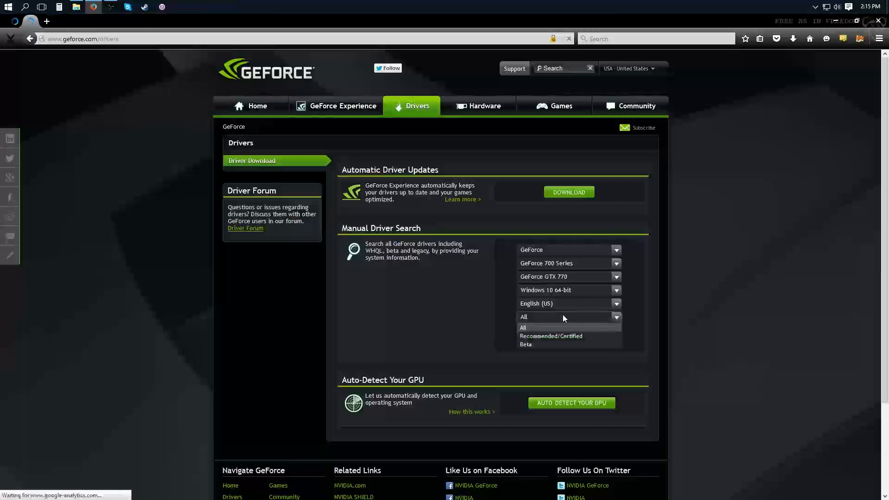
left_click(552, 337)
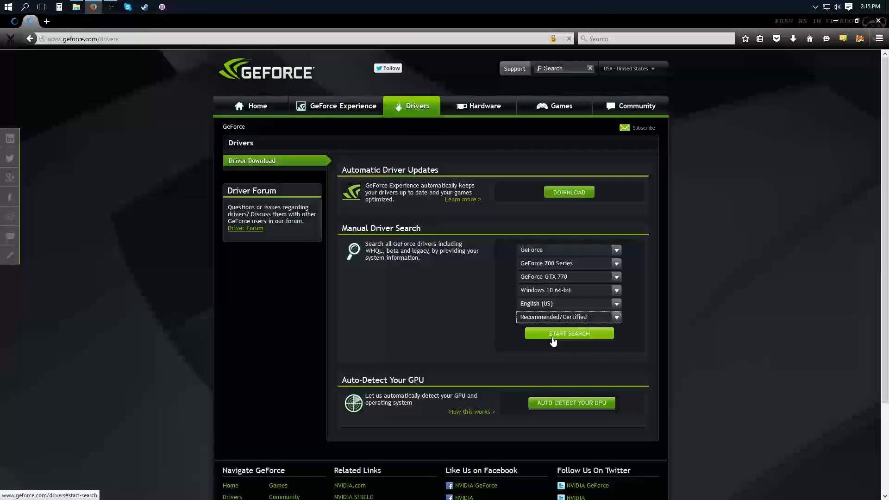
left_click(556, 333)
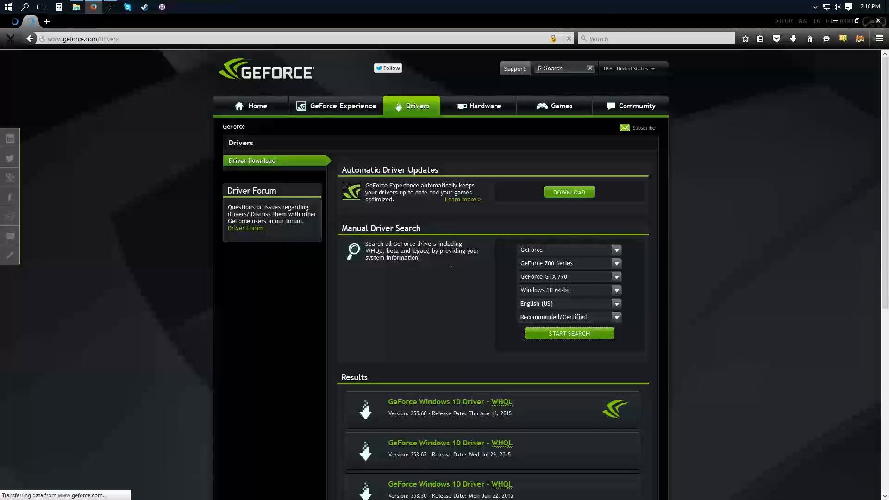
- Request the download of the GeForce Windows 10 WHQL driver version 355.60 and cancel saving the file
scroll(445, 237, "down", 1)
scroll(434, 251, "down", 3)
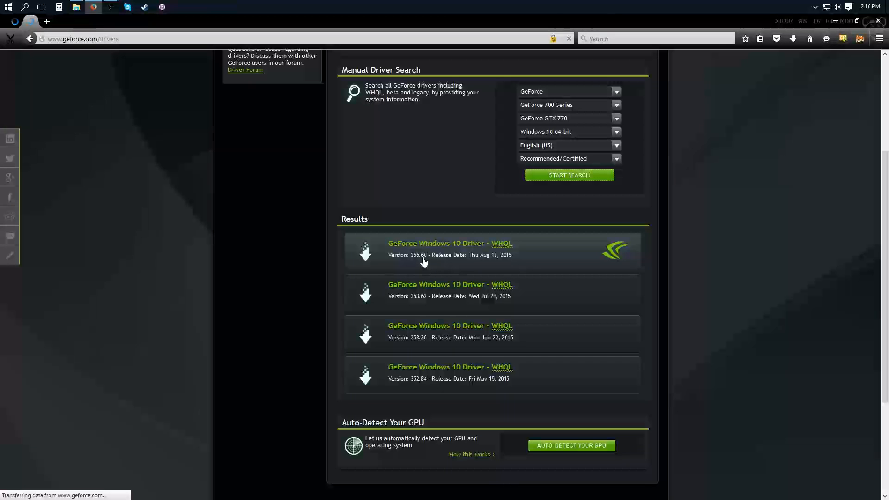
left_click(428, 250)
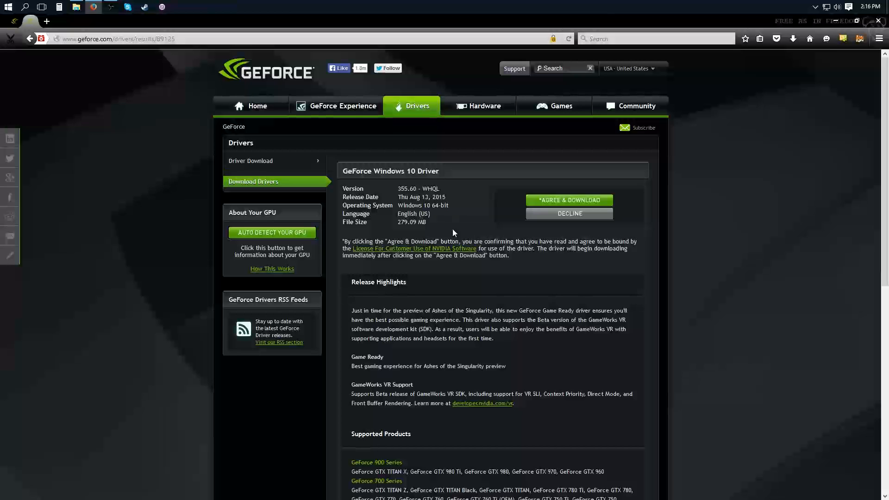
left_click(541, 204)
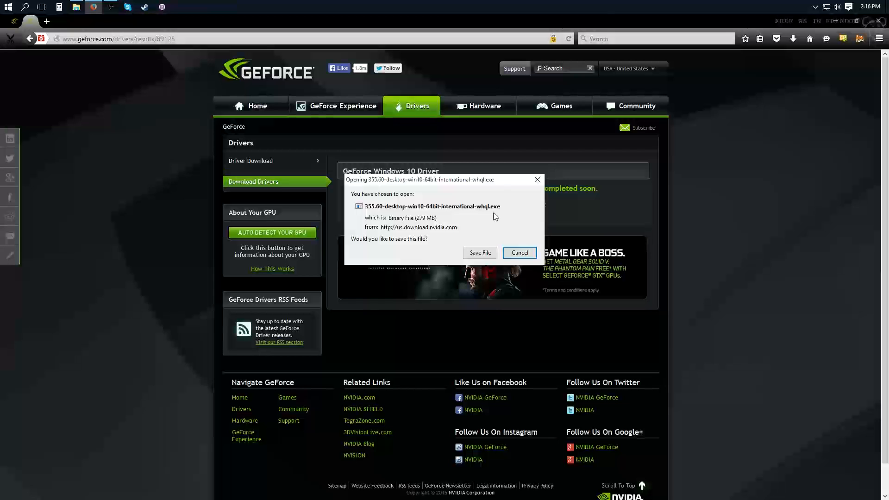
left_click(519, 254)
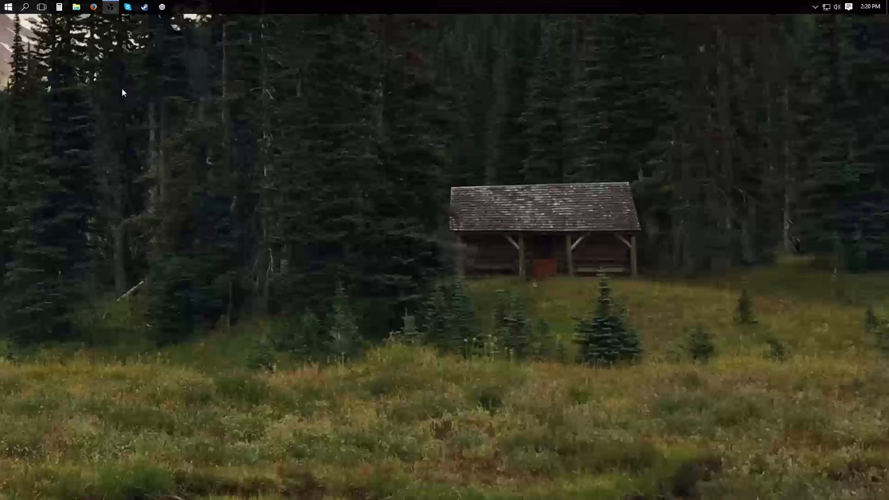
- Set the Windows device installation settings to never install driver software from Windows Update, save them, and close System Properties
right_click(9, 8)
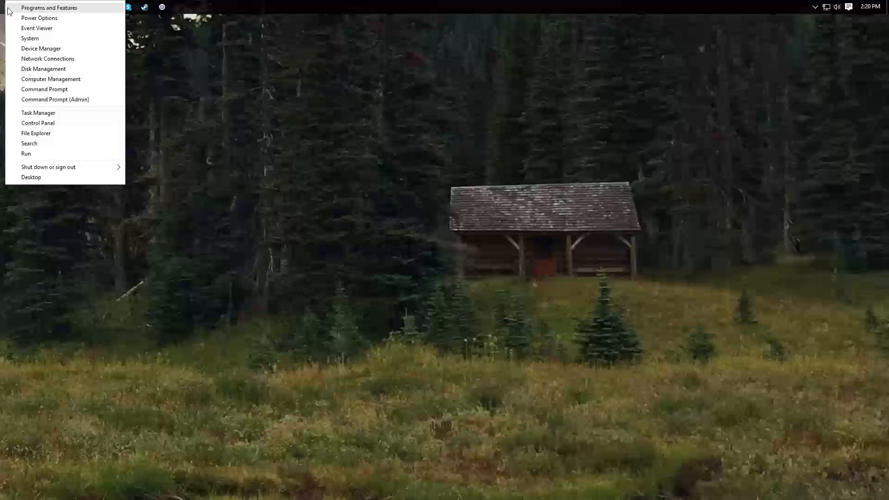
left_click(43, 39)
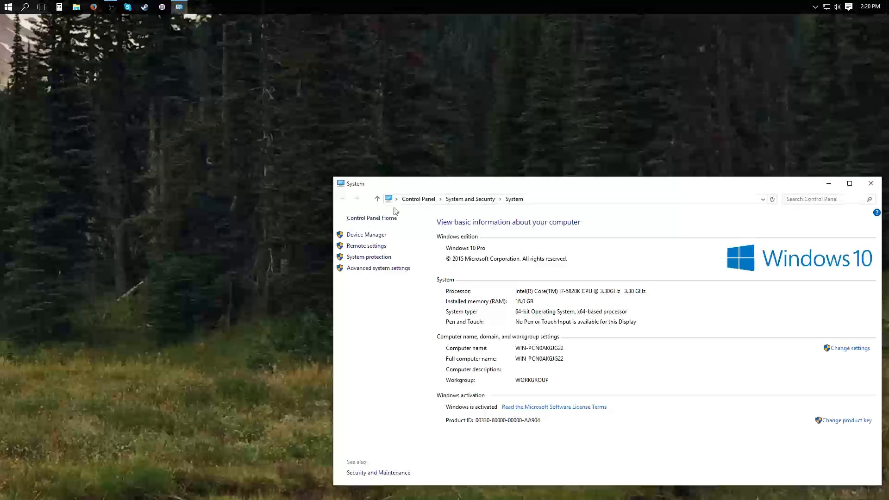
left_click(381, 269)
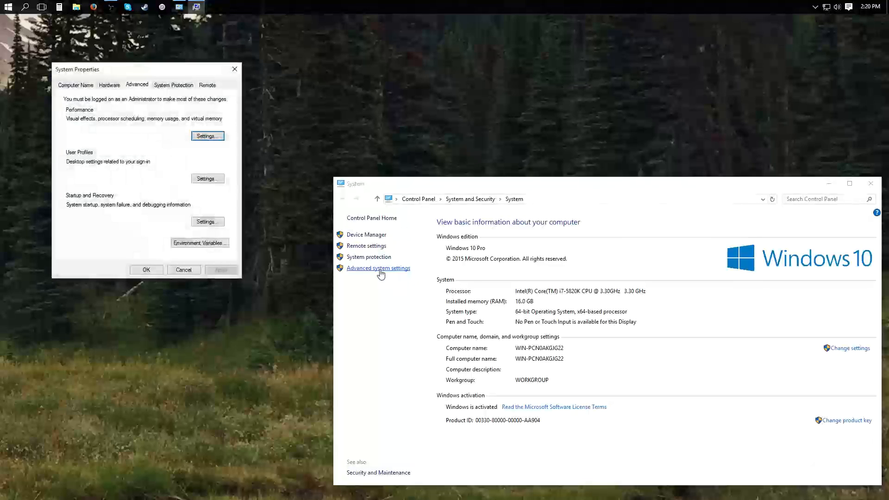
left_click(112, 87)
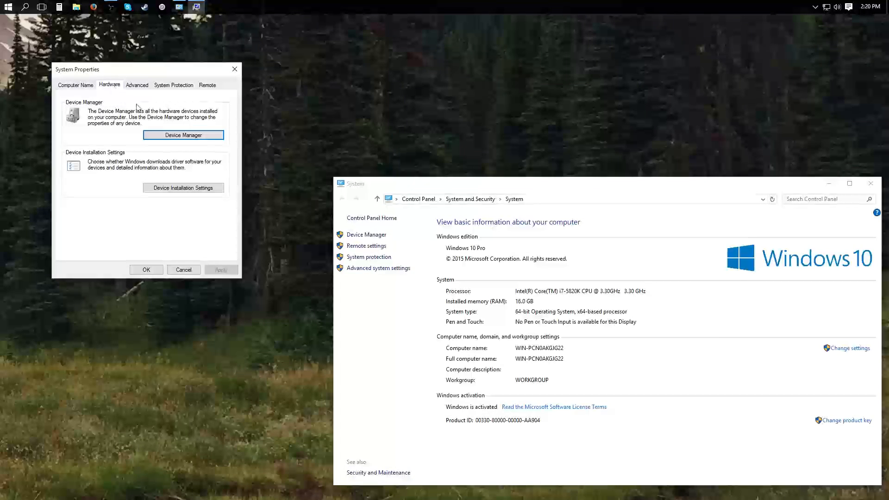
left_click(188, 191)
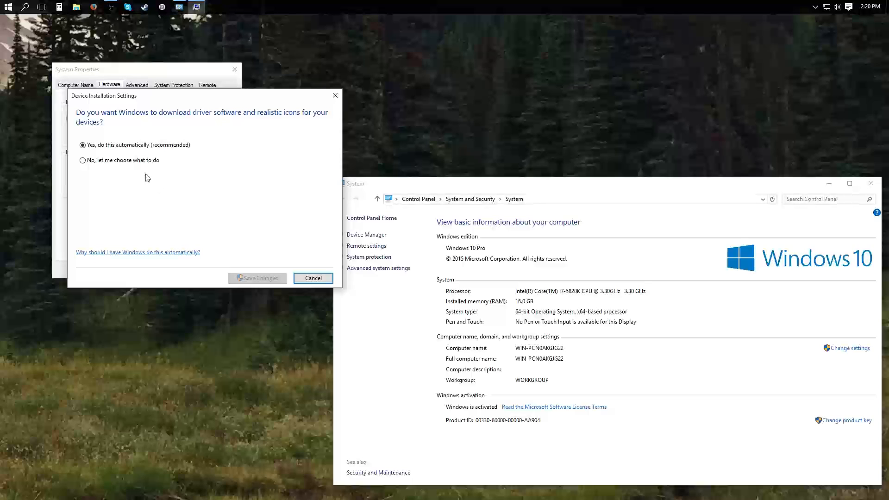
left_click(83, 161)
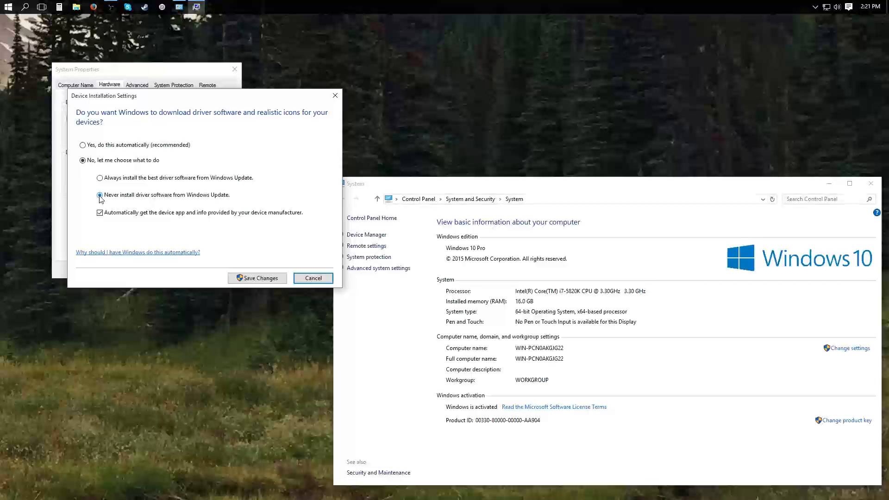
left_click(252, 277)
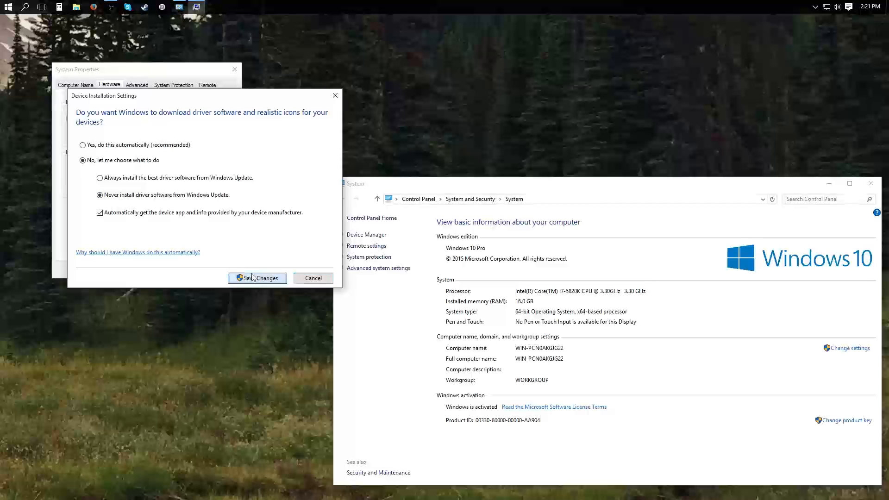
left_click(154, 268)
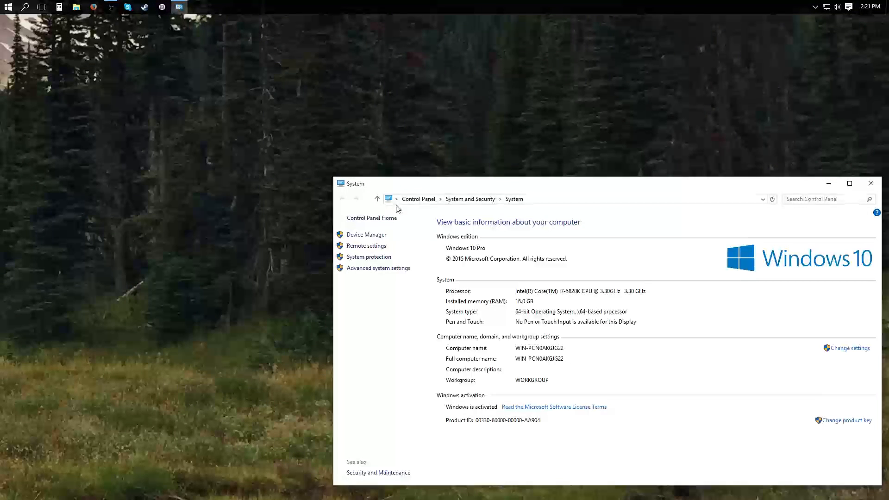
left_click_drag(429, 186, 190, 142)
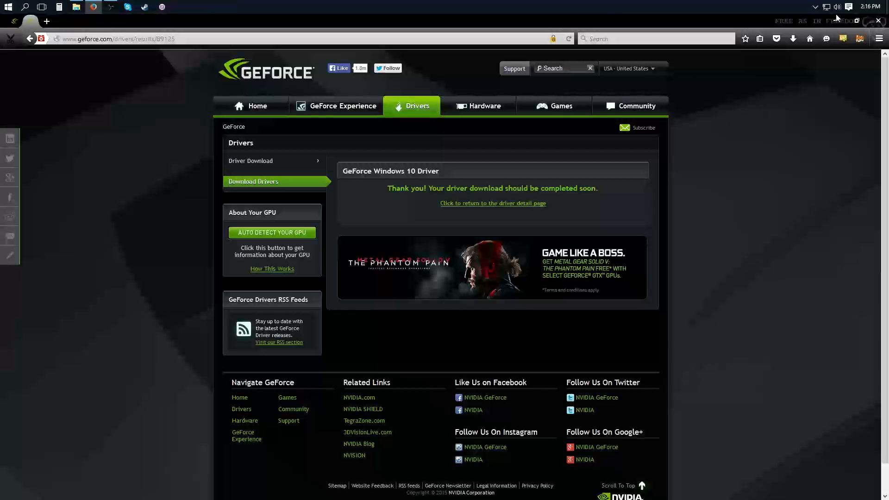
- Run Display Driver Uninstaller.exe from the Guru3D.com folder in File Explorer and decline the reboot into Safe Mode
left_click(871, 25)
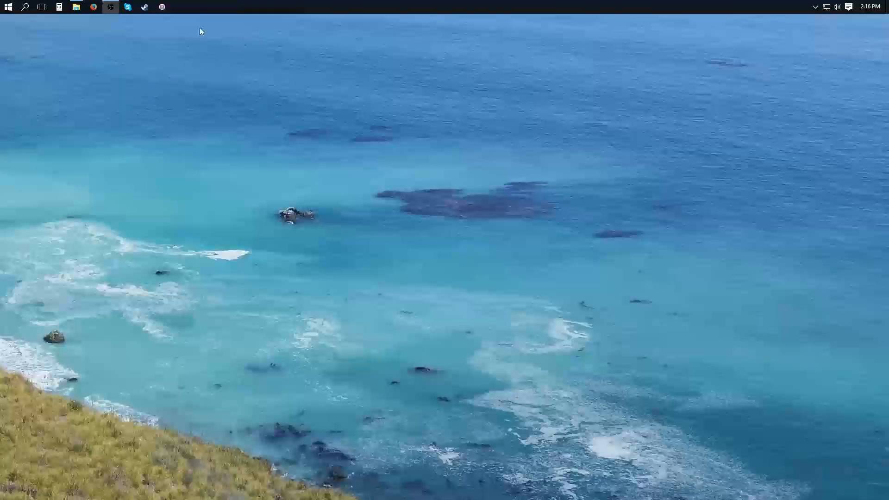
left_click(77, 6)
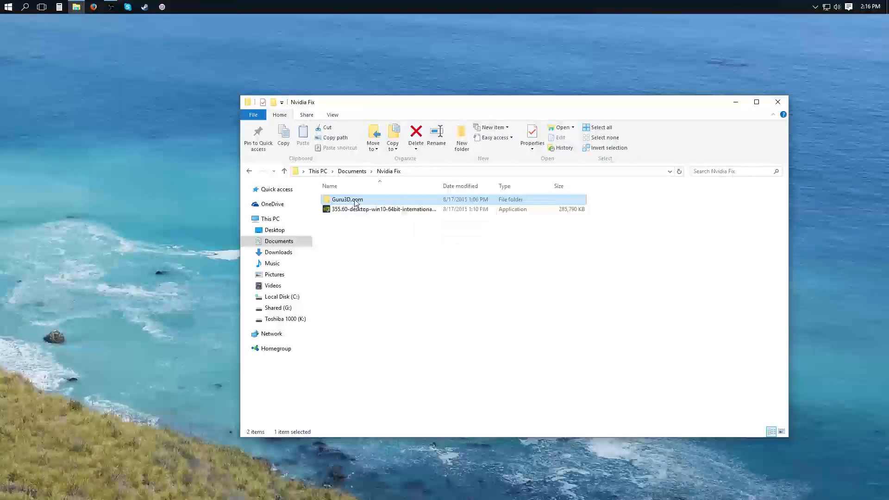
double_click(356, 201)
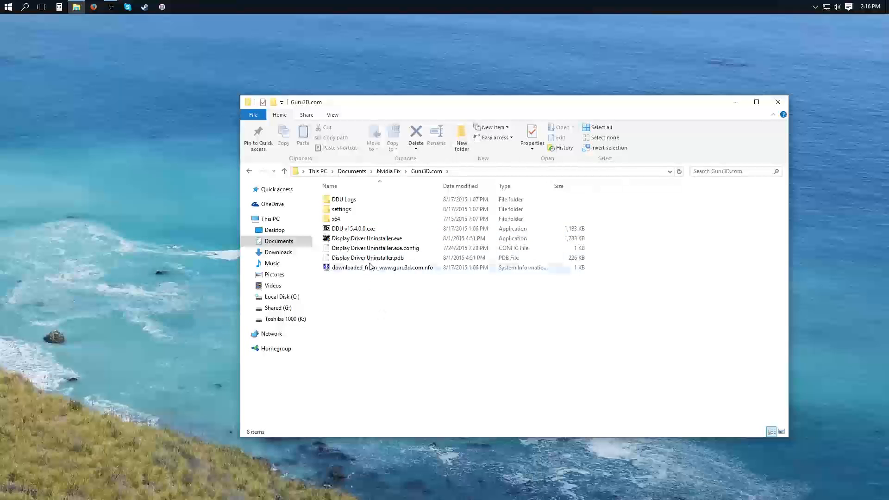
left_click(353, 238)
double_click(355, 241)
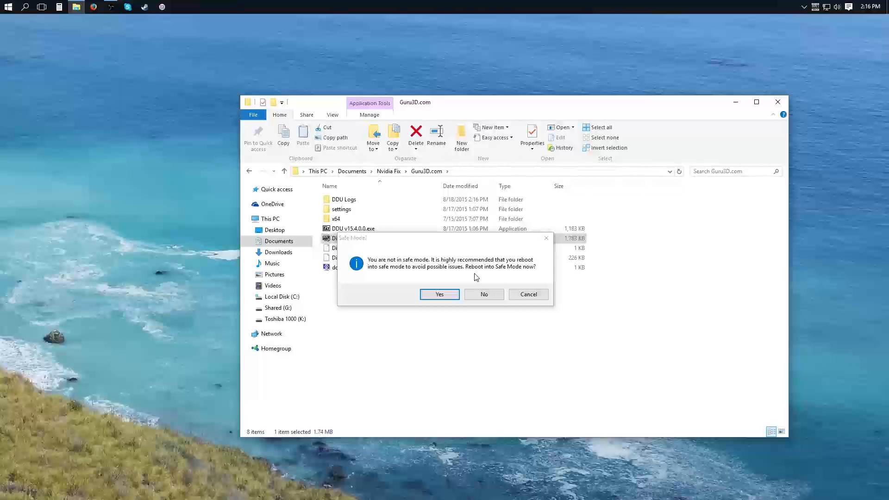
left_click_drag(384, 239, 367, 254)
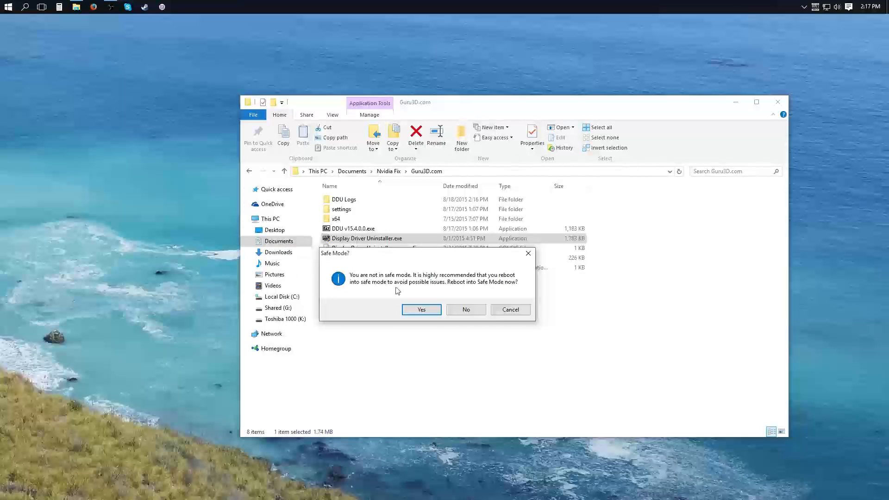
left_click(465, 310)
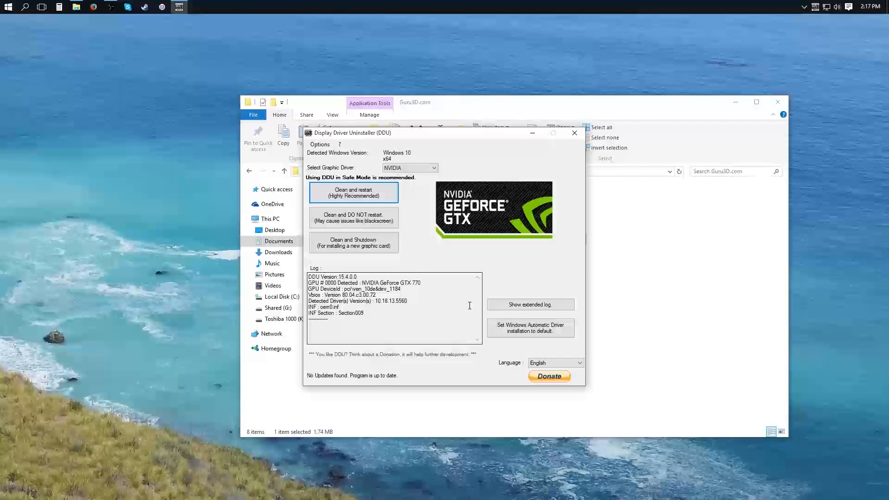
- Choose NVIDIA as the graphic driver in Display Driver Uninstaller and close the program without cleaning
left_click(412, 168)
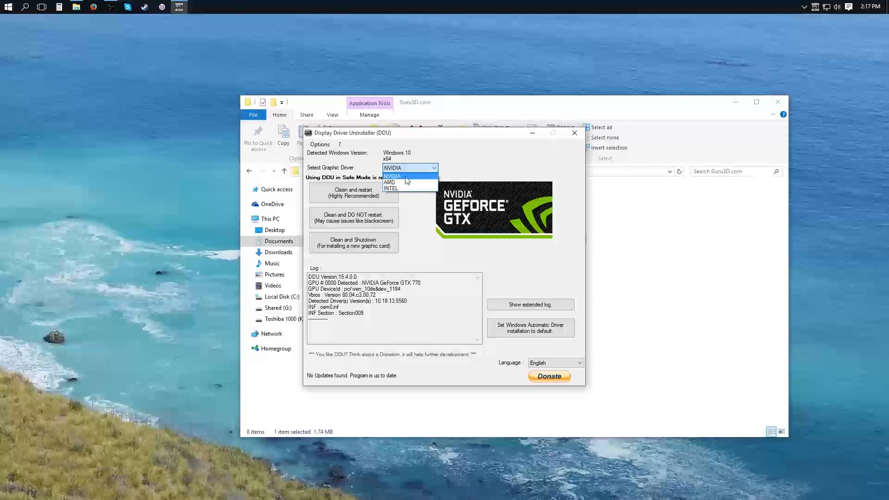
left_click(407, 177)
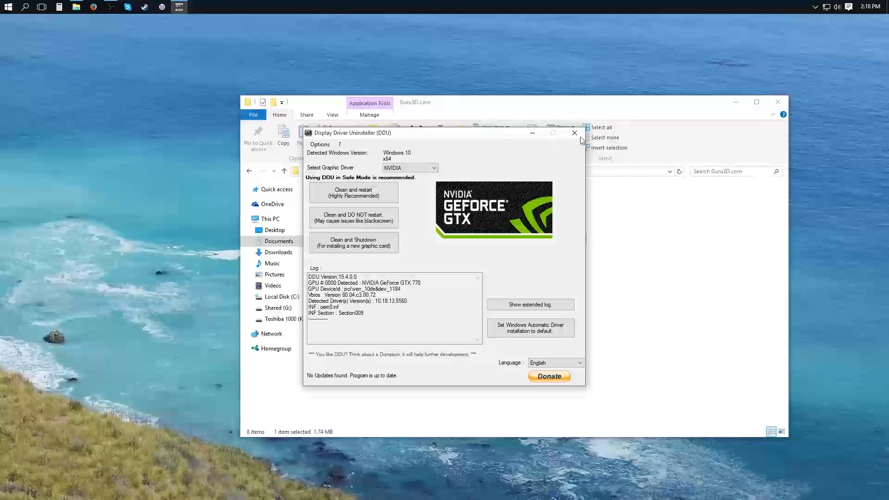
left_click(575, 133)
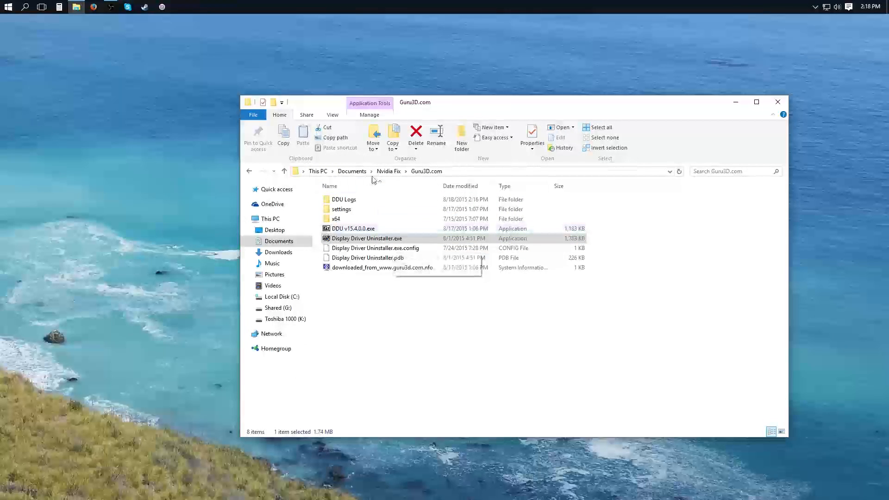
- Return to the Nvidia Fix folder and select the 355.60 desktop Windows 10 64-bit driver installer
left_click(389, 171)
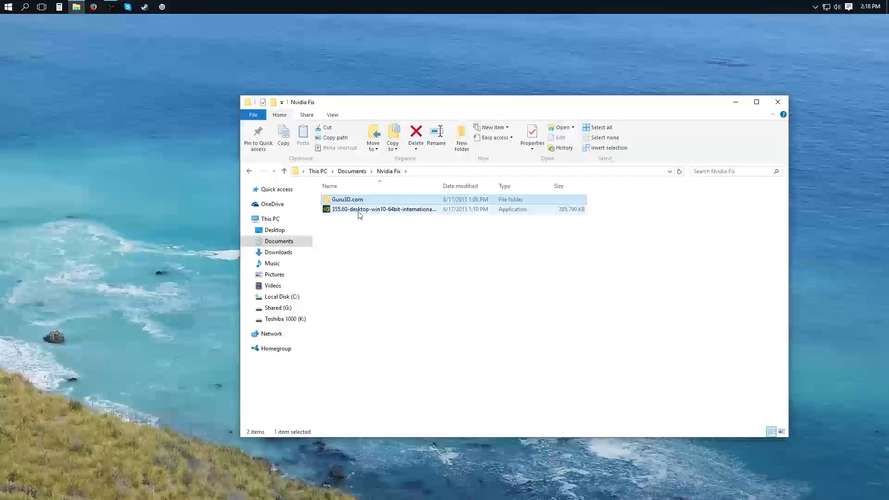
left_click(343, 213)
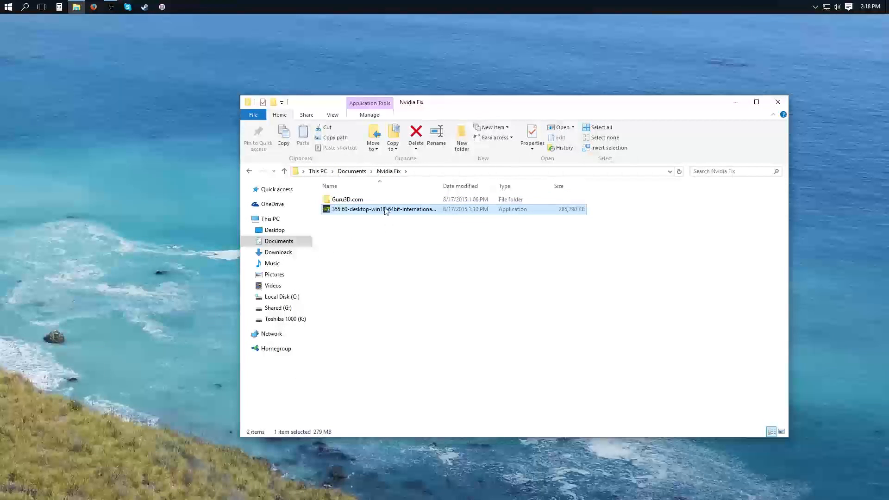